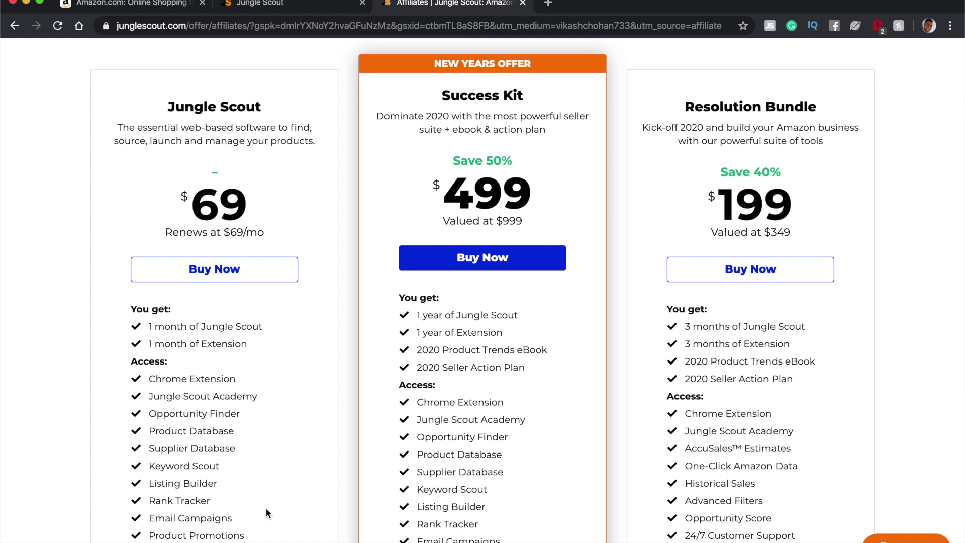
- Compare the subscription lengths and prices of the Jungle Scout, Success Kit and Resolution Bundle plans
left_click_drag(202, 327, 275, 321)
left_click(200, 340)
left_click_drag(684, 328, 745, 328)
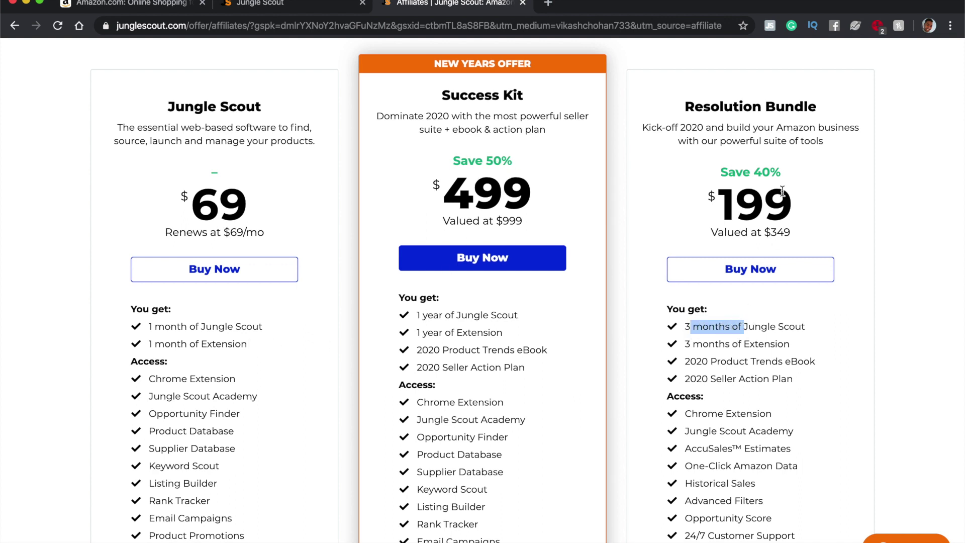
left_click(778, 177)
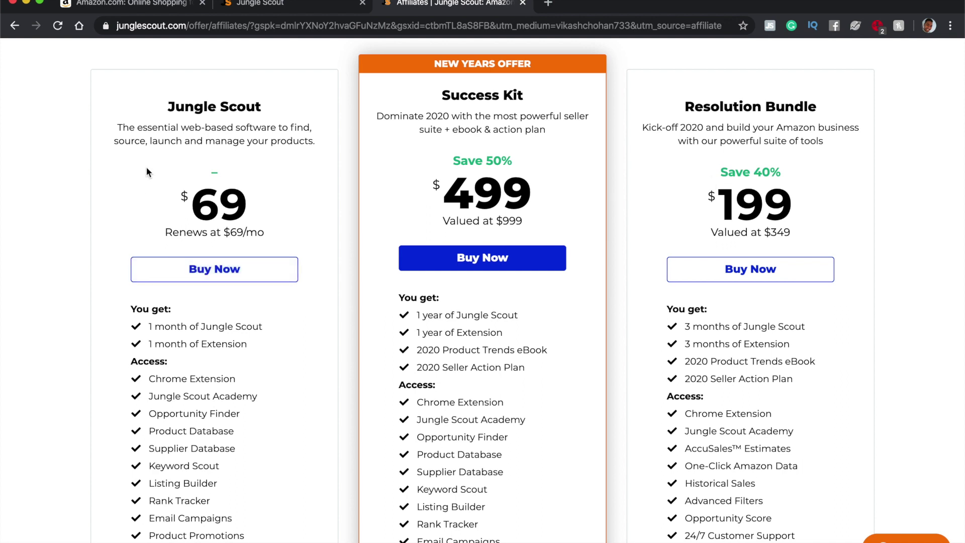
left_click_drag(164, 327, 154, 346)
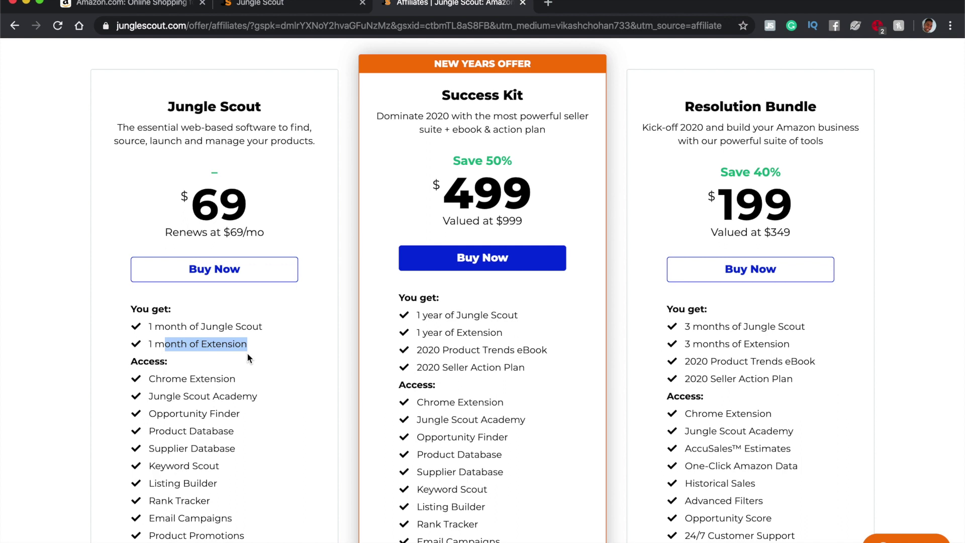
left_click(257, 348)
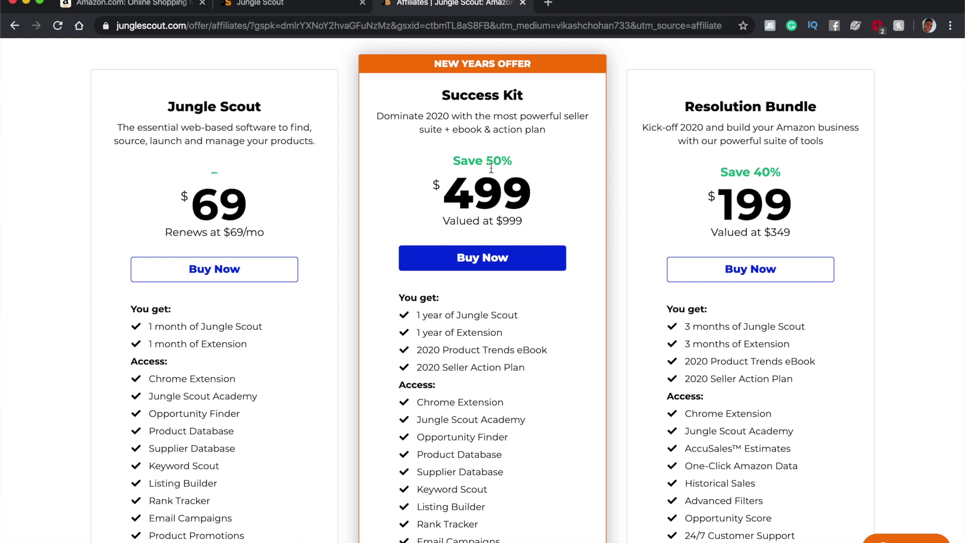
left_click_drag(443, 193, 581, 196)
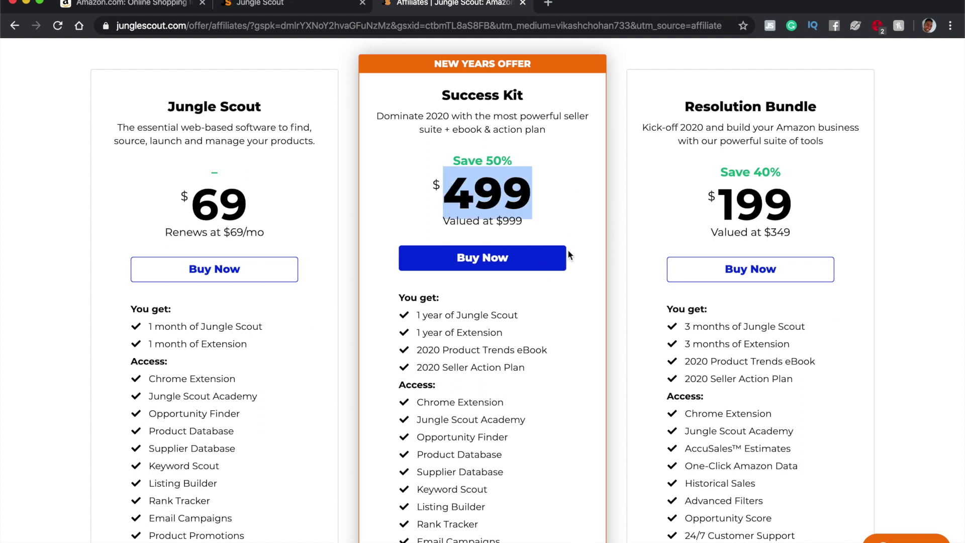
left_click_drag(535, 216, 518, 221)
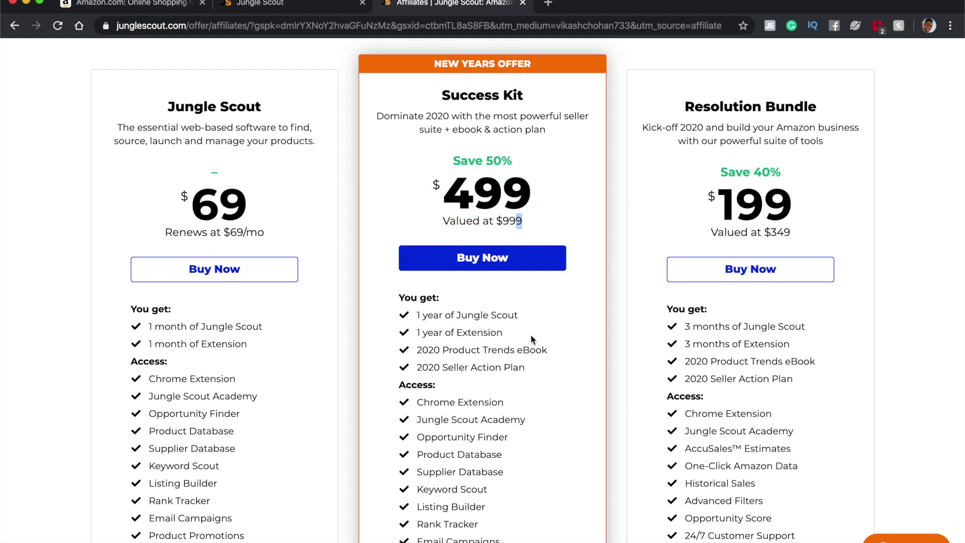
- Review the features included in each plan and the money-back guarantee described above the pricing
scroll(526, 377, "down", 3)
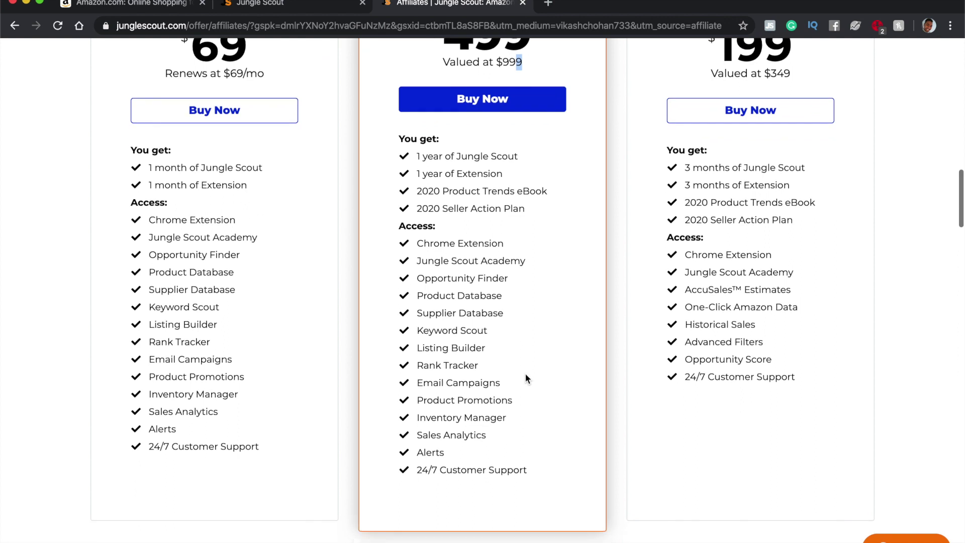
scroll(526, 378, "up", 5)
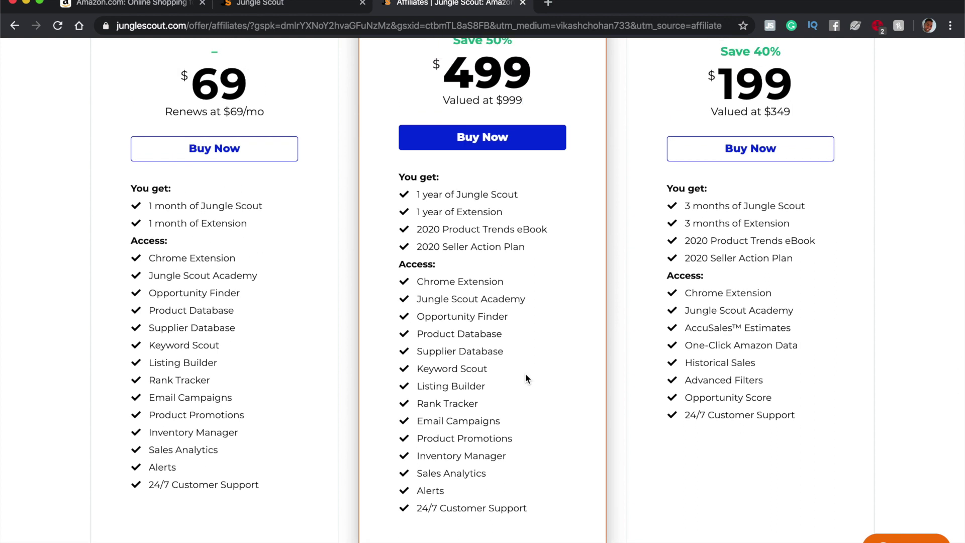
scroll(526, 378, "up", 4)
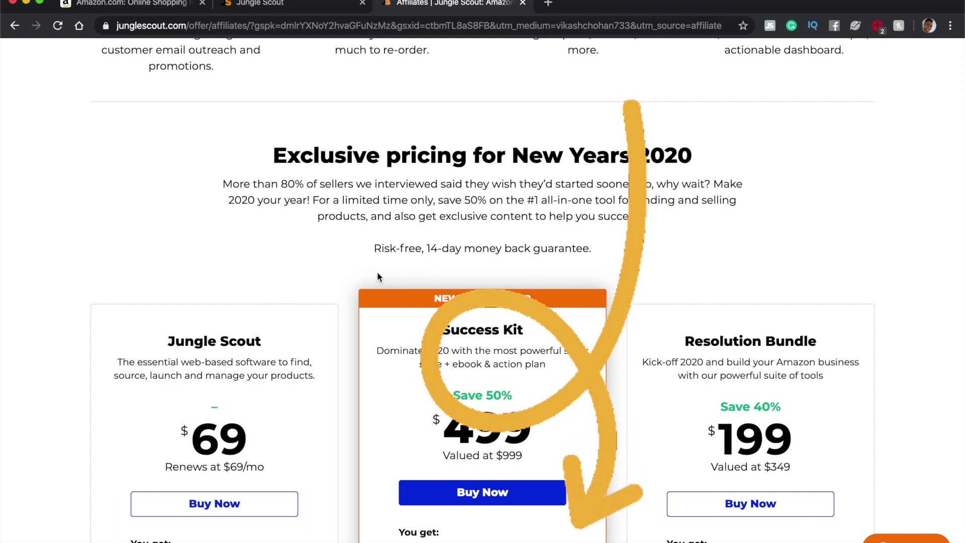
mouse_move(377, 248)
left_mouse_down()
mouse_move(528, 234)
mouse_move(618, 257)
left_mouse_up()
left_click(619, 258)
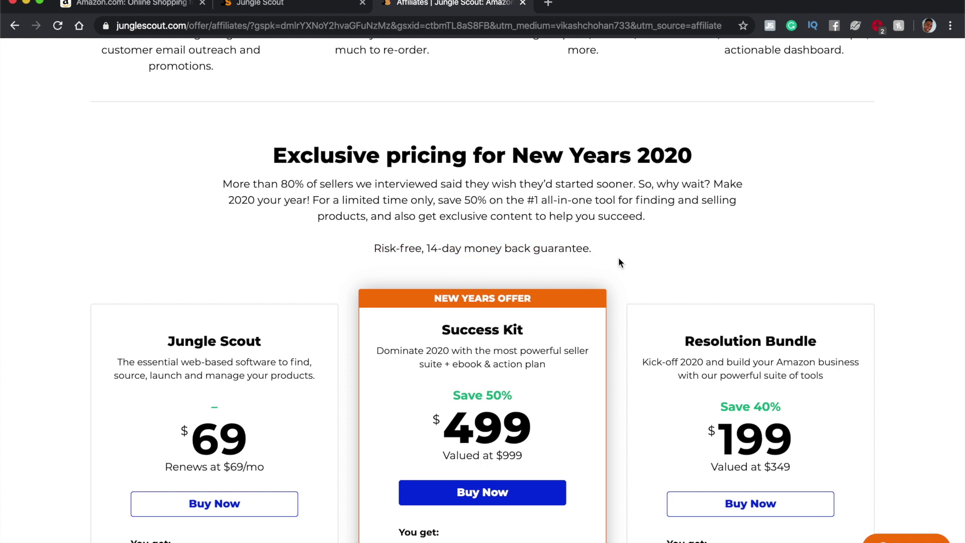
scroll(585, 258, "down", 5)
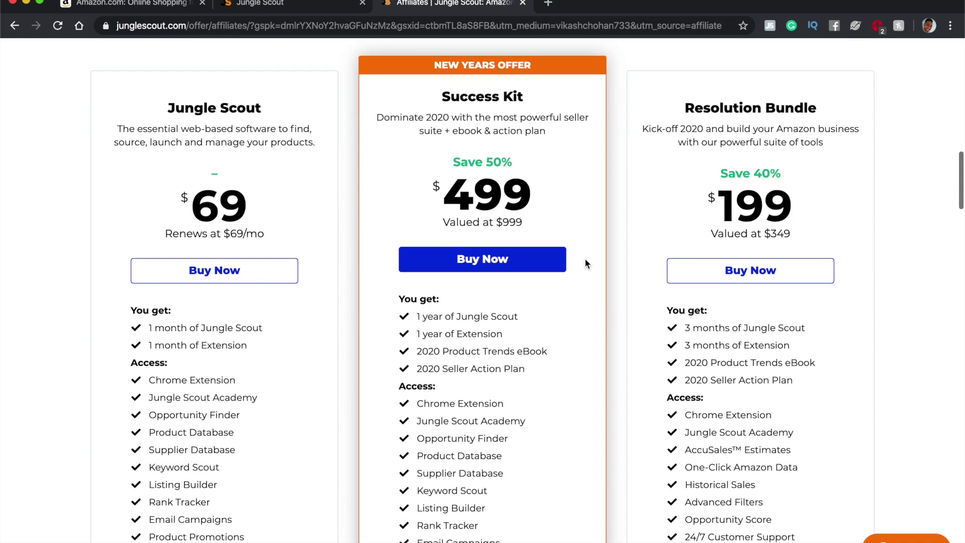
- In the Product Database, select the Arts, Crafts & Sewing, Baby, Home & Kitchen, Industrial & Scientific, Office Products and Tools & Home Improvement categories
left_click(283, 6)
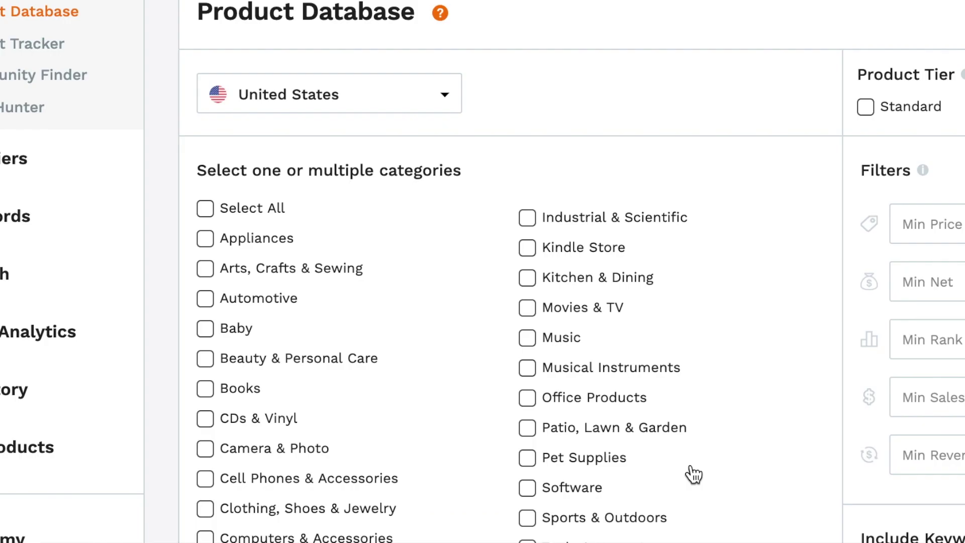
scroll(471, 394, "down", 3)
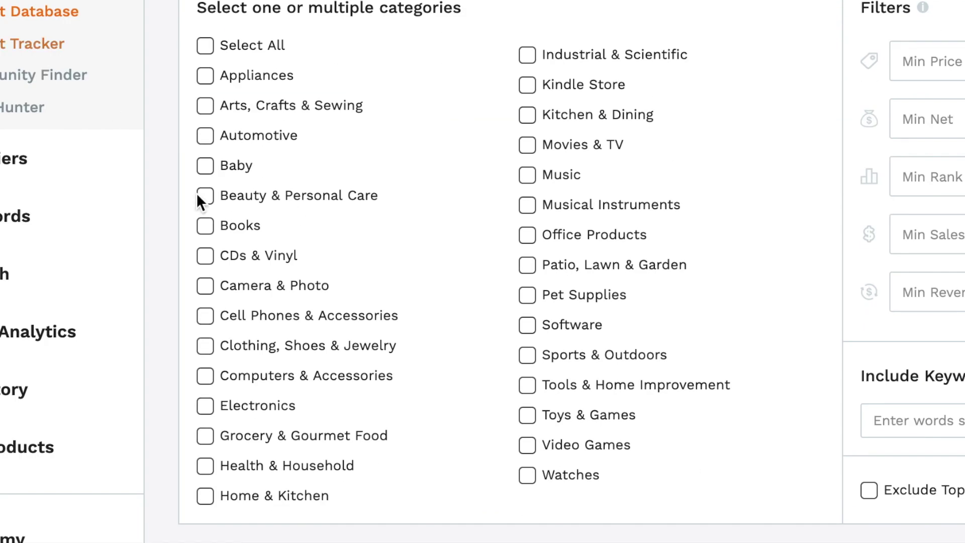
left_click(204, 168)
left_click(205, 105)
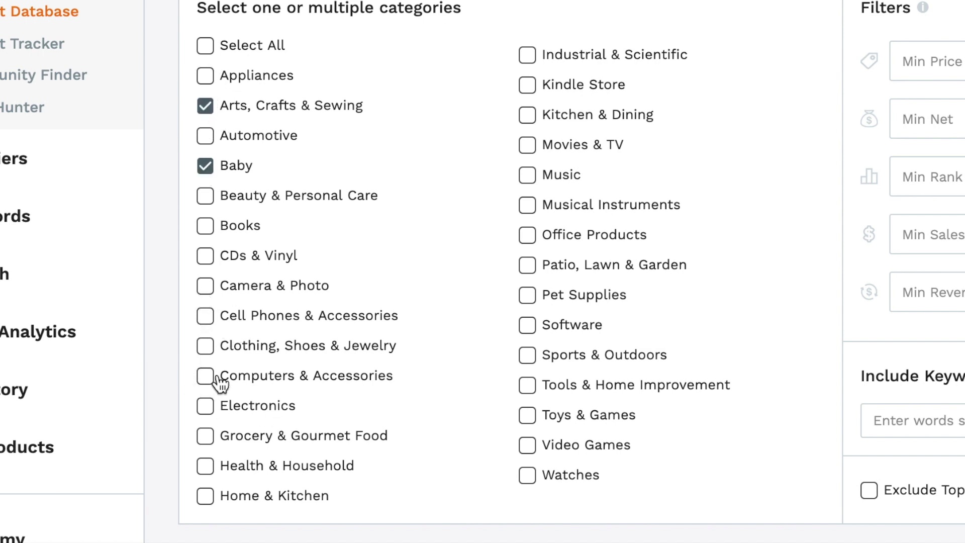
left_click(206, 496)
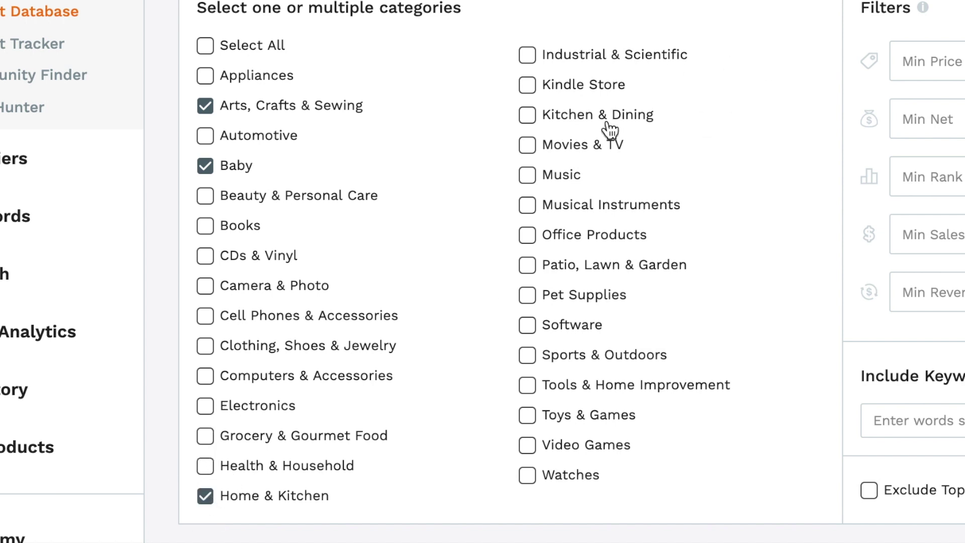
left_click(606, 63)
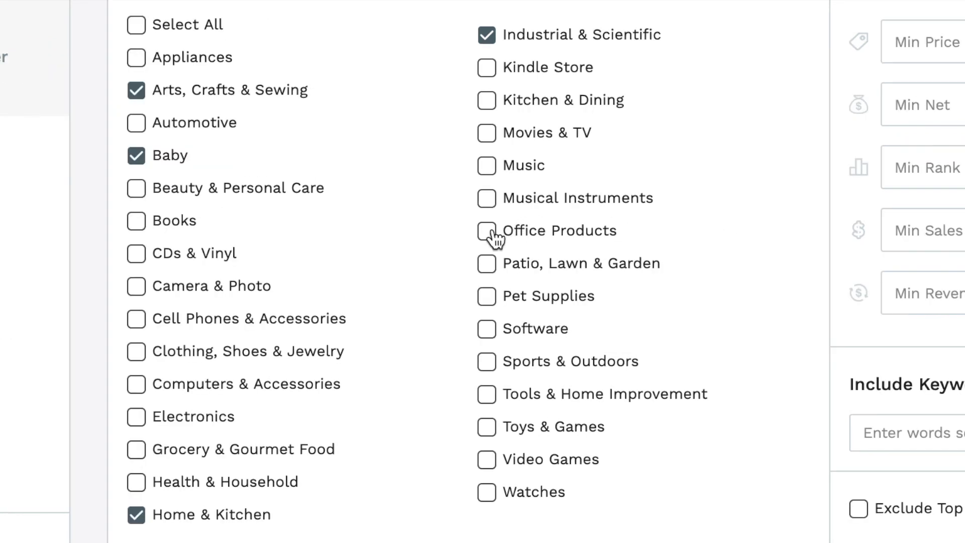
left_click(488, 232)
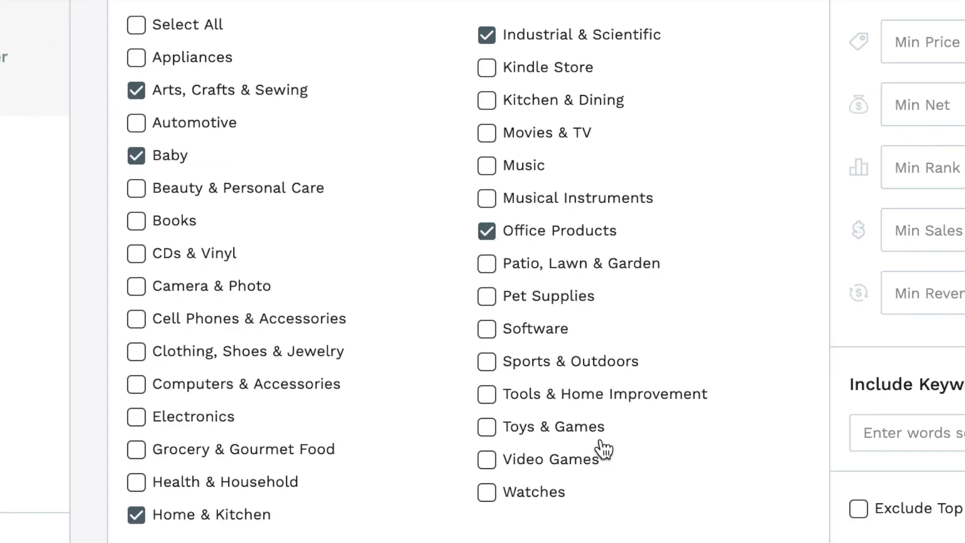
left_click(596, 406)
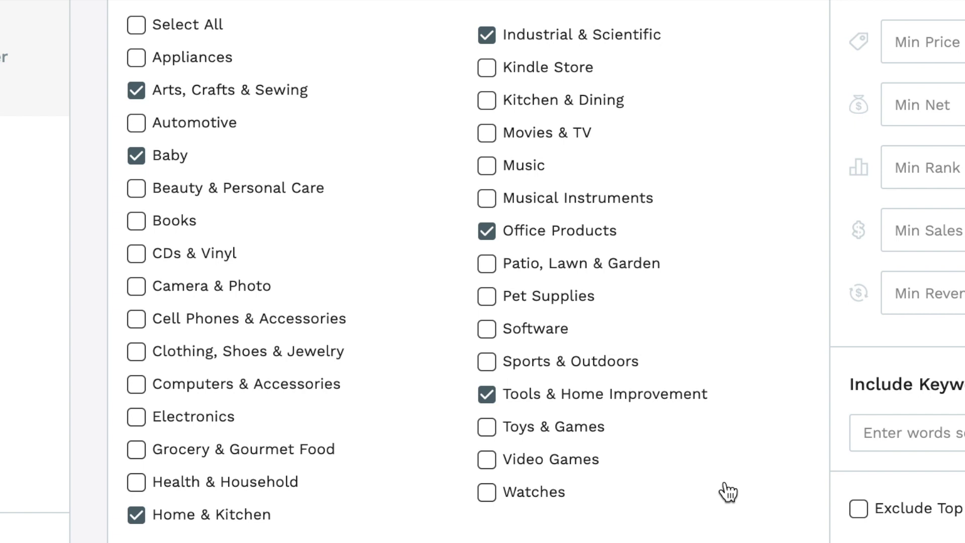
- Restrict the product tier to Standard and set the price range from 19.97 to 56
scroll(728, 491, "up", 1)
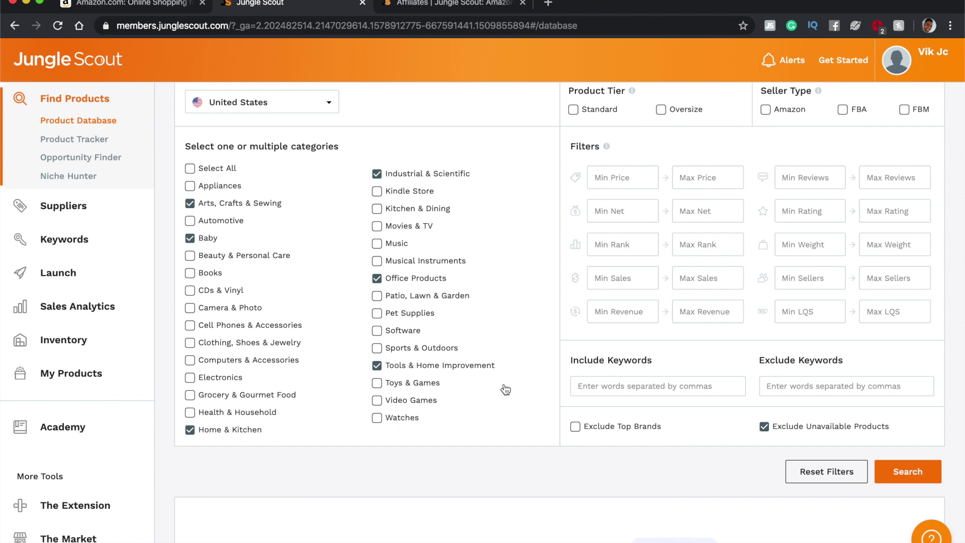
scroll(504, 386, "up", 1)
left_click(573, 109)
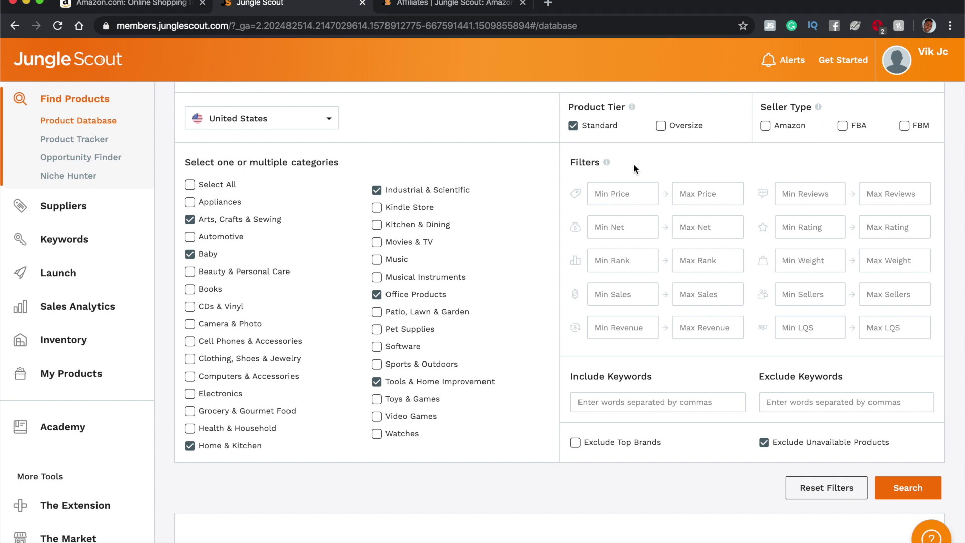
left_click(619, 194)
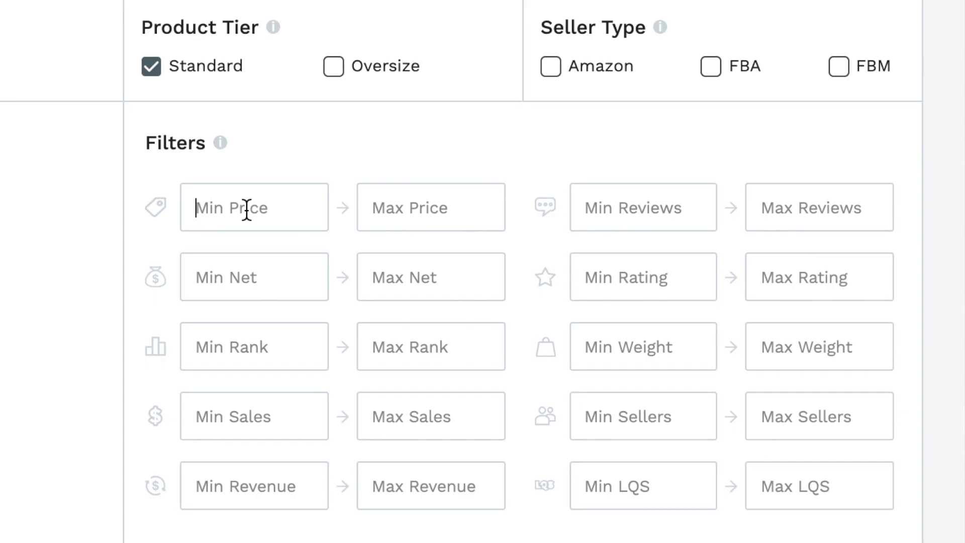
type("19.97")
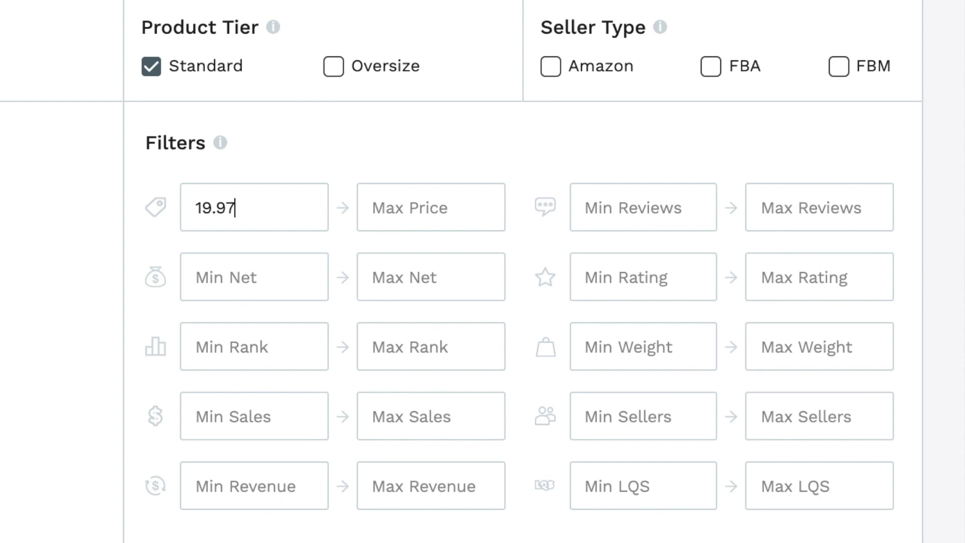
left_click(451, 220)
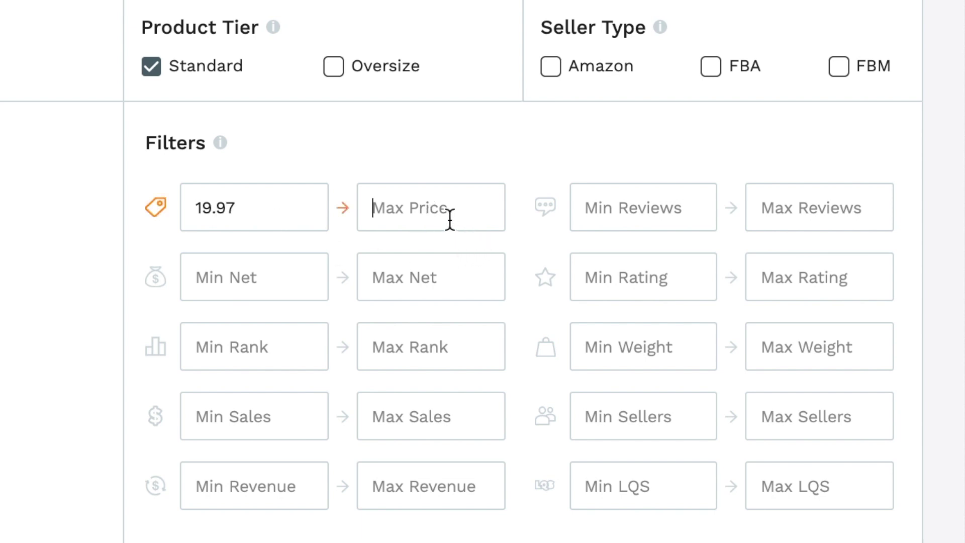
type("56")
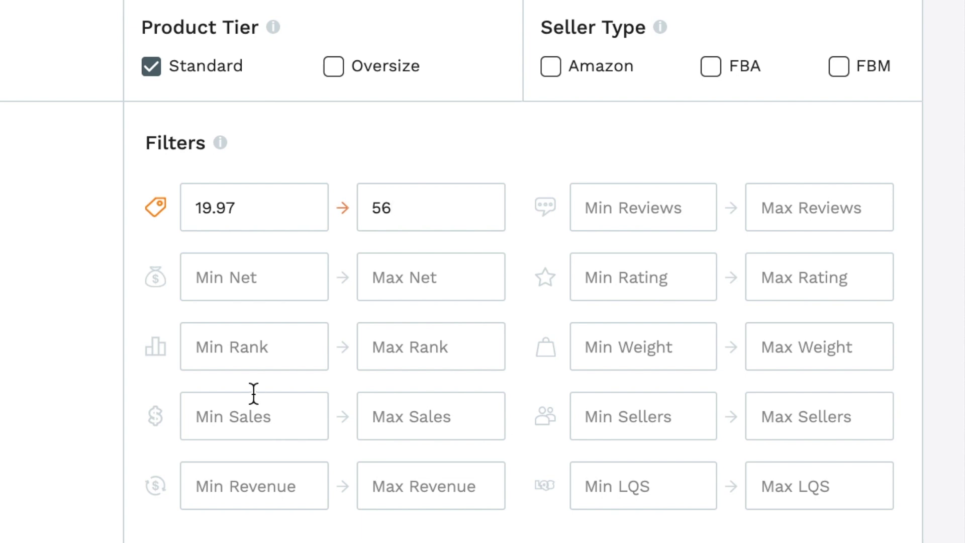
- Set the minimum revenue filter to 20000, with no maximum revenue
left_click(238, 488)
type("20000")
left_click(416, 477)
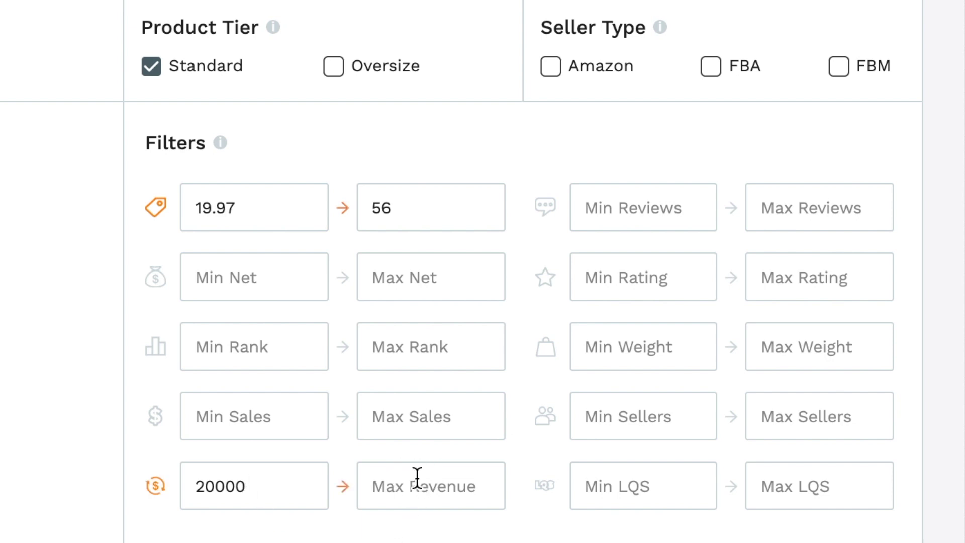
- Set the maximum number of reviews to 150 and the minimum rating to 4
left_click(805, 209)
type("150")
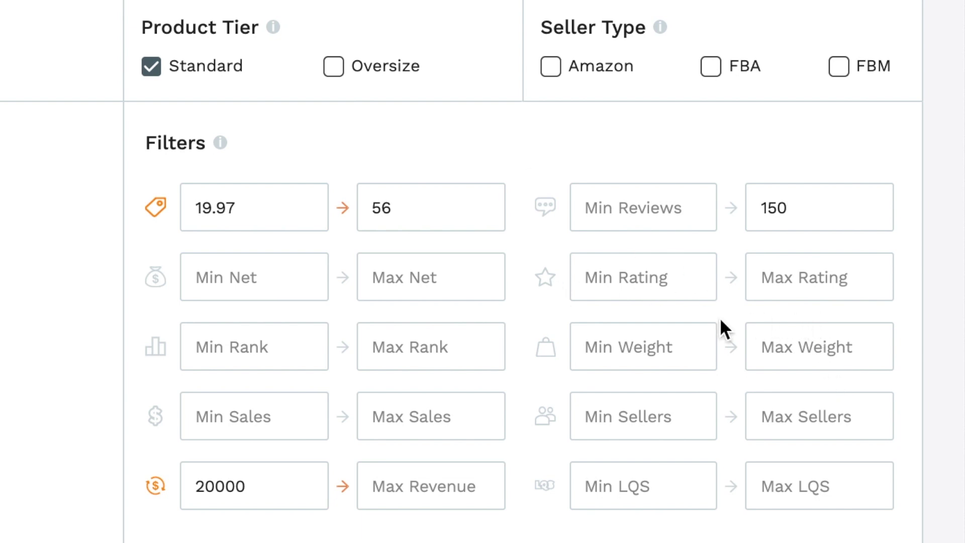
left_click(802, 297)
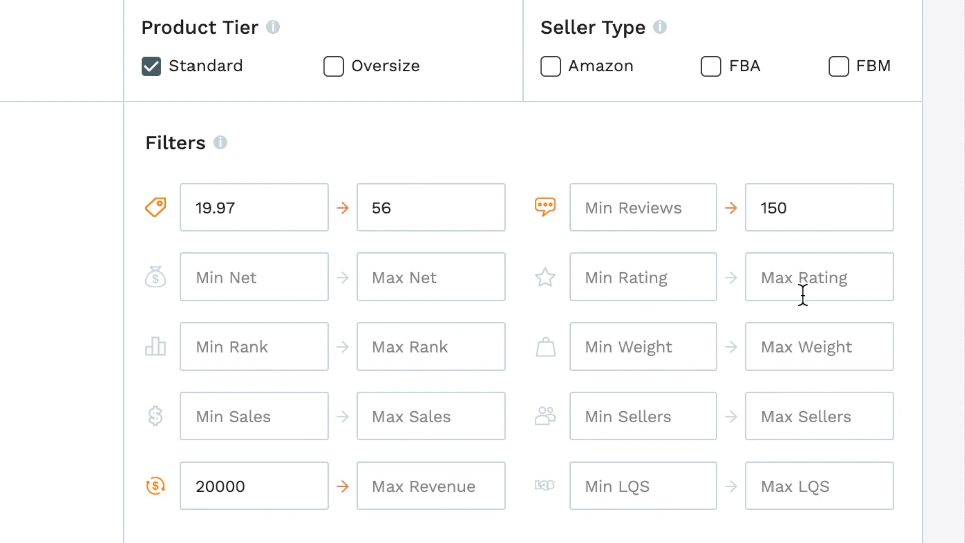
left_click(689, 278)
type("4")
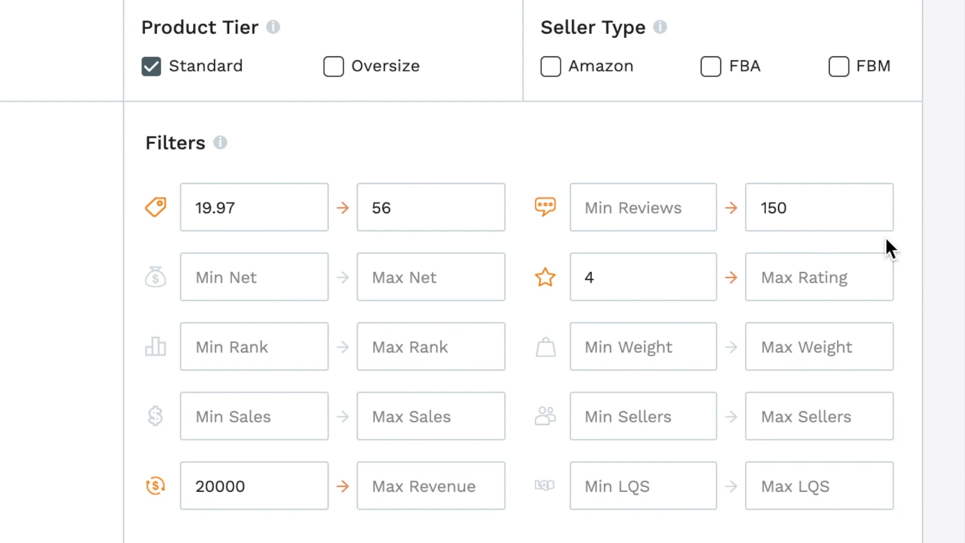
double_click(846, 215)
type("50")
key("BackSpace")
key("BackSpace")
type("150")
- Set the maximum weight filter to 5
left_click(811, 352)
type("5")
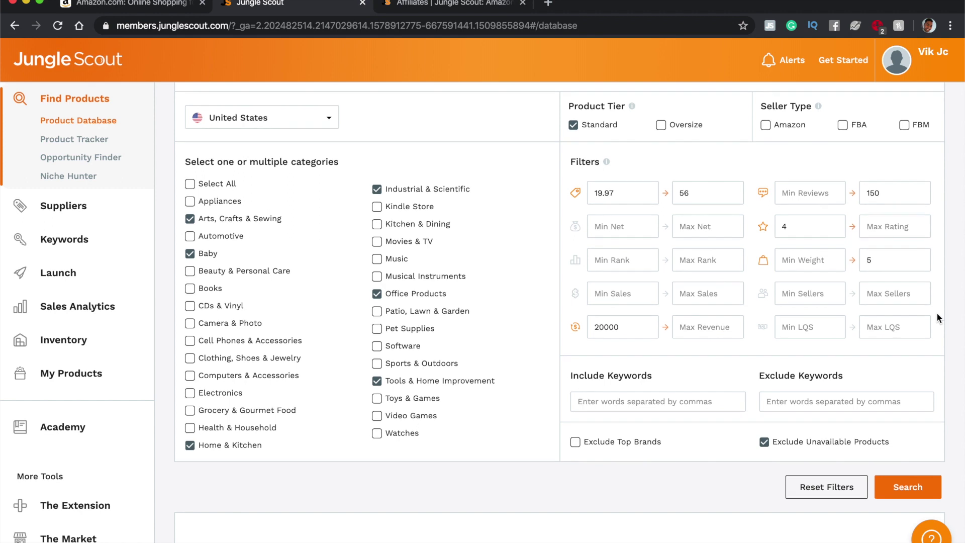
- Search the database with these filters and preview the enlarged picture of the Eureka Style DCF 14 upright vacuum product
scroll(937, 317, "down", 2)
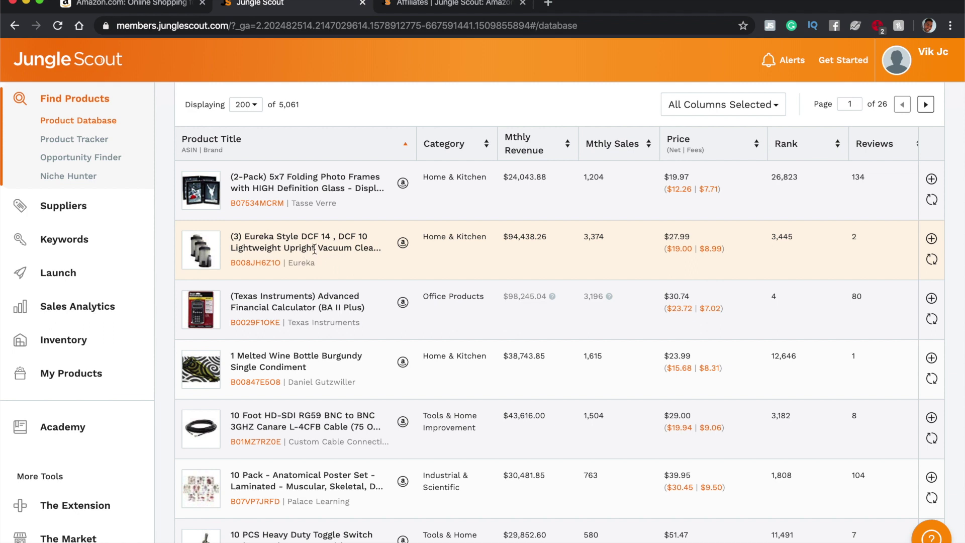
mouse_move(208, 273)
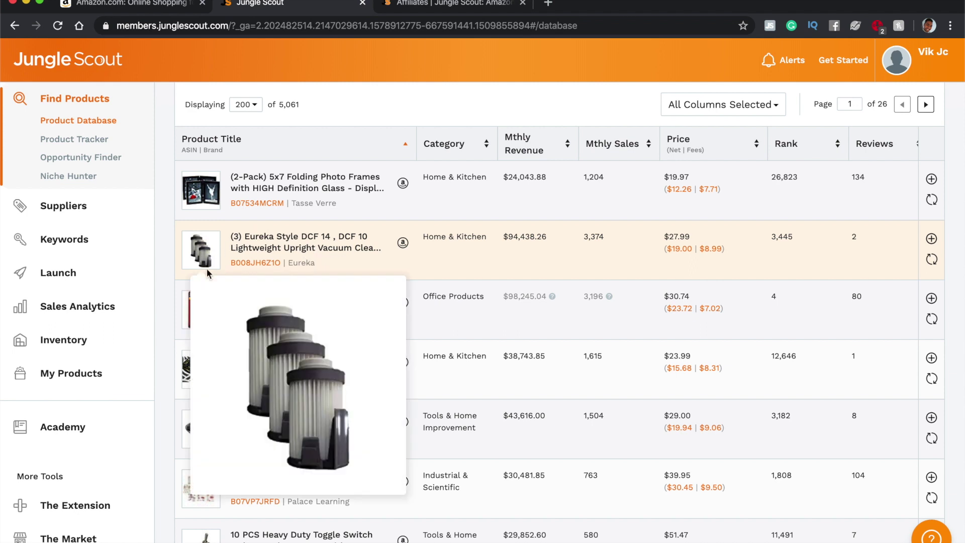